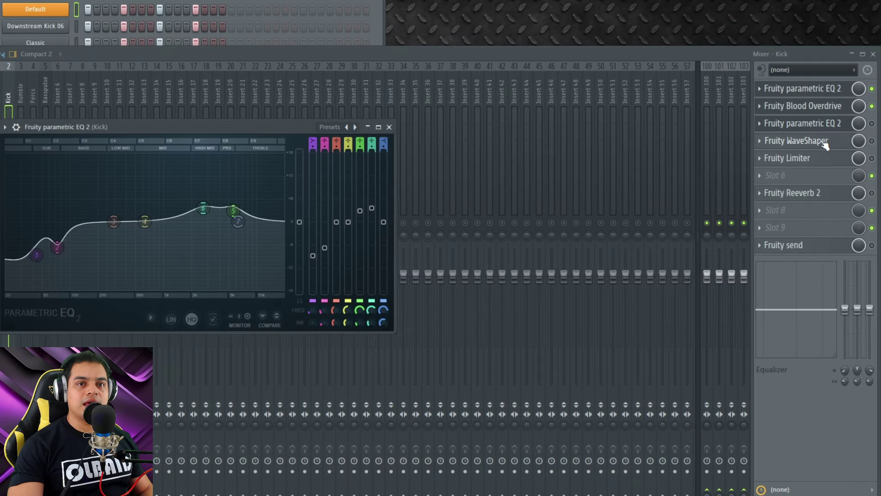
- Enable the second Fruity parametric EQ 2 on the Kick track and show it beside the Fruity WaveShaper
left_click(823, 142)
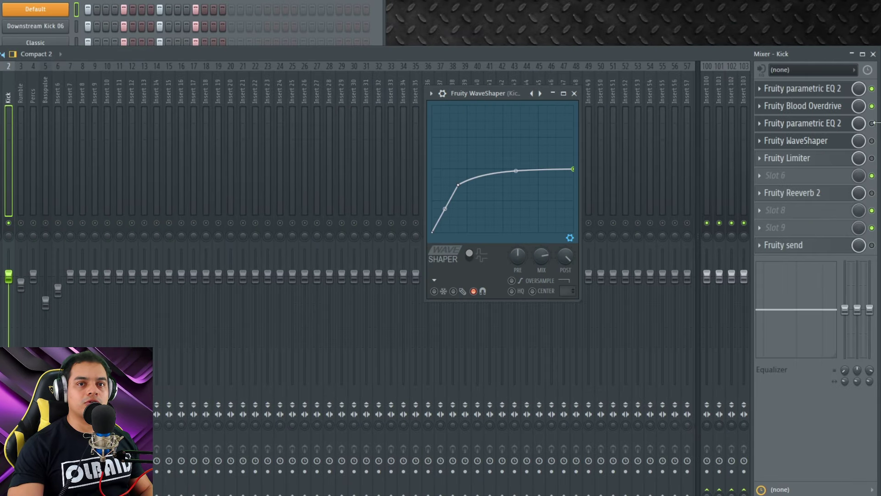
left_click(830, 129)
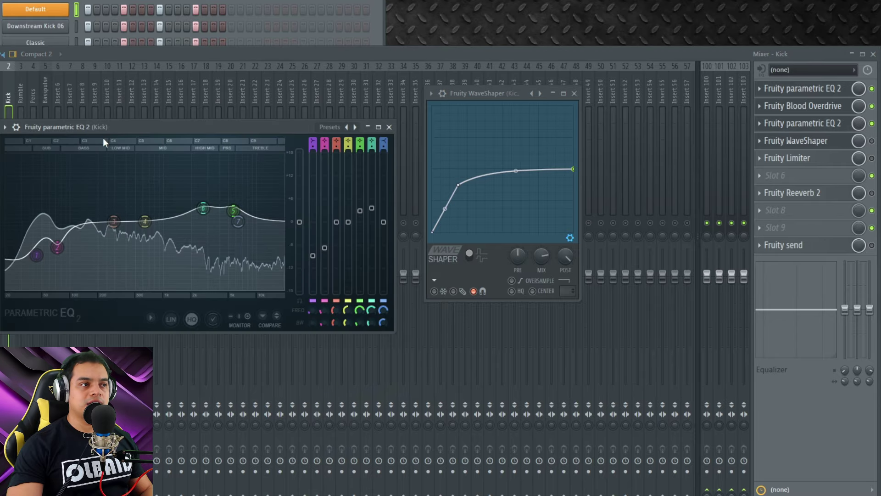
left_click(9, 124)
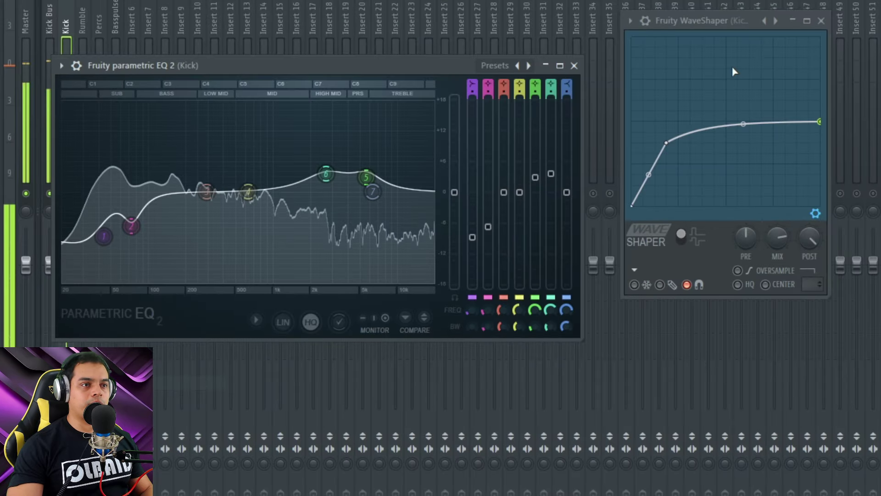
left_click(630, 21)
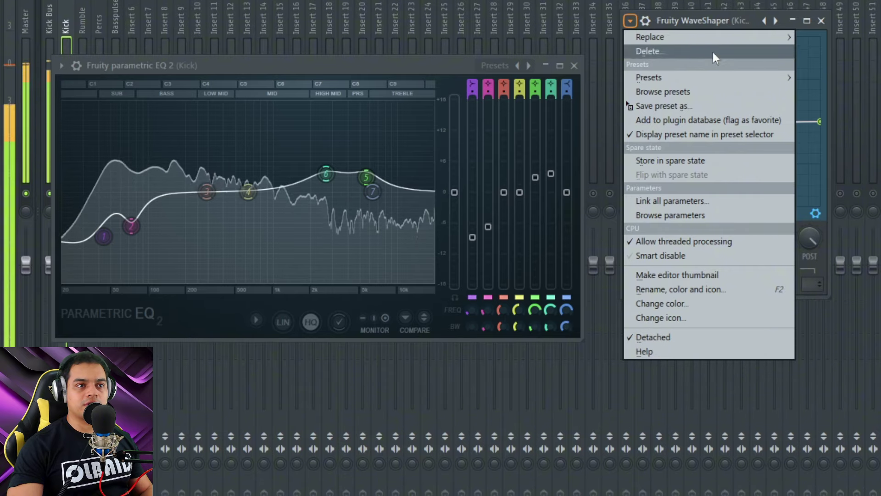
left_click(730, 21)
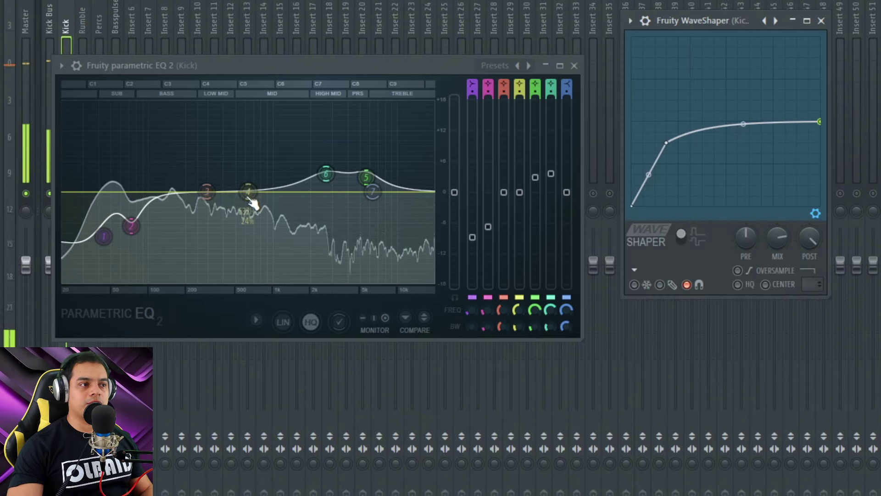
- Sweep a narrow full boost with EQ band 4 around 144 Hz, and bring the band back near flat beside band 3
left_click_drag(249, 190, 188, 105)
scroll(195, 105, "down", 4)
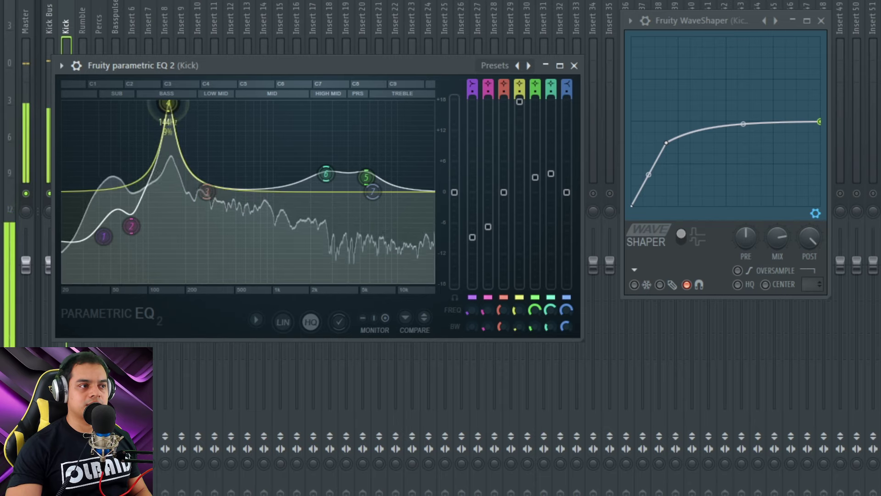
left_click_drag(167, 103, 216, 193)
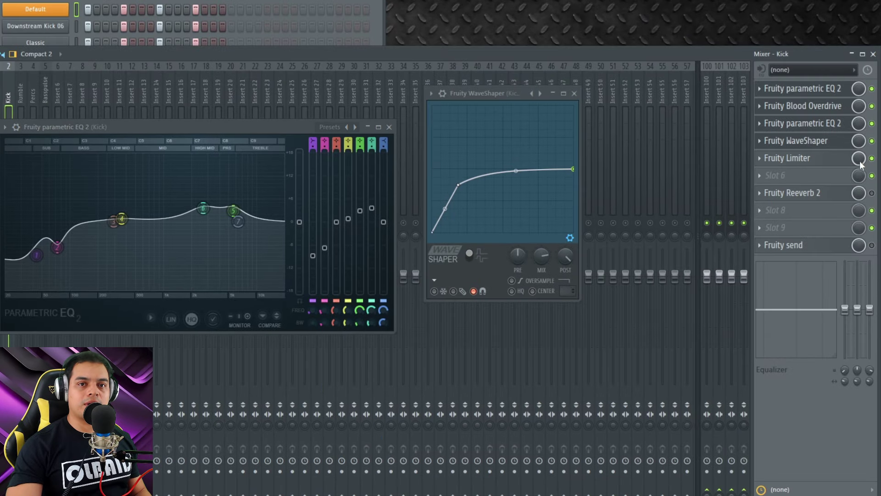
- Close the WaveShaper and examine the Kick track's Fruity Limiter compression in an enlarged window
left_click(795, 160)
left_click(411, 124)
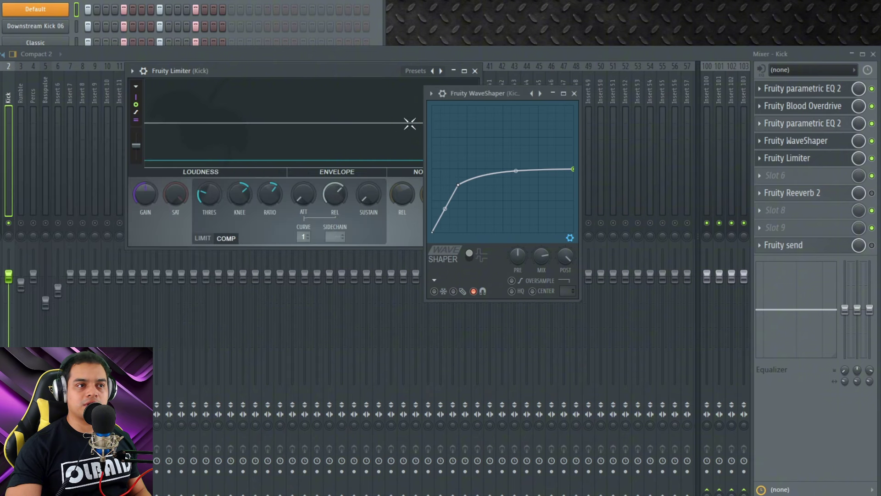
left_click(575, 93)
left_click_drag(395, 75, 409, 142)
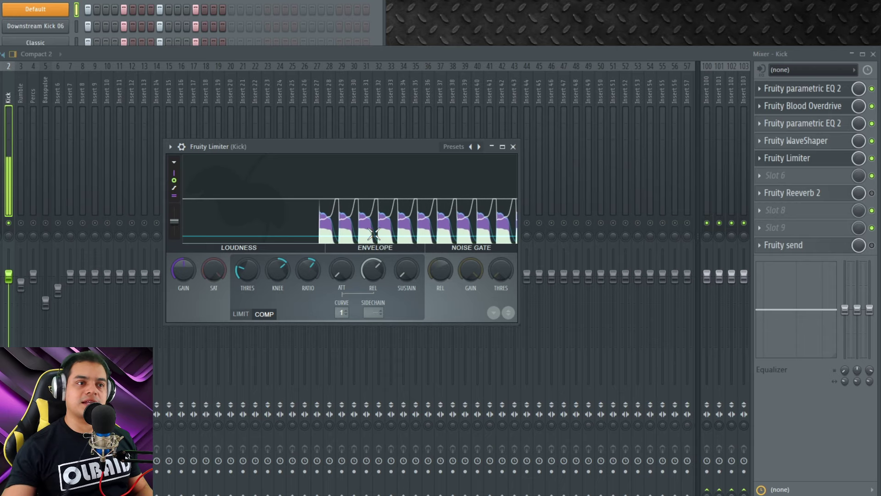
left_click_drag(350, 151, 321, 108)
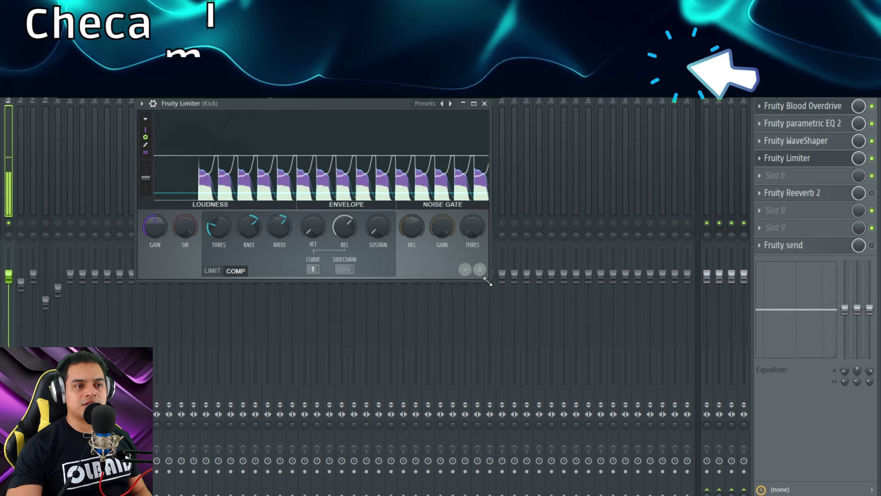
left_click_drag(488, 279, 627, 373)
left_click_drag(391, 107, 376, 113)
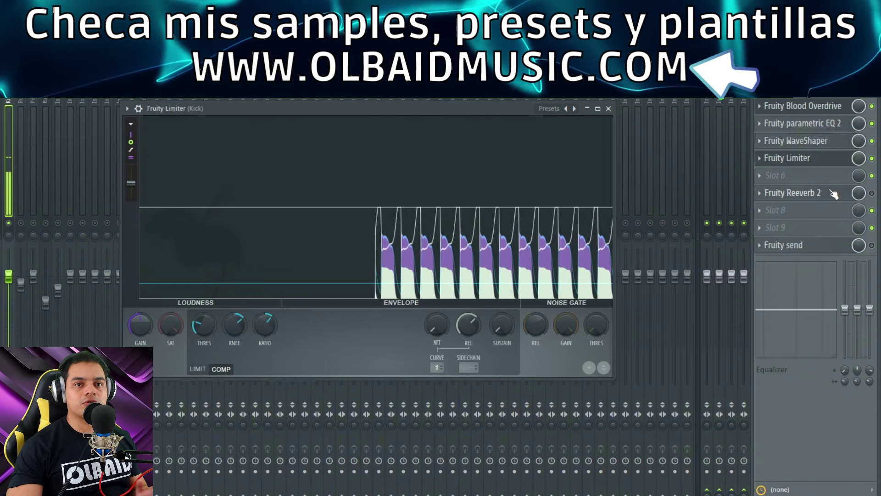
- Close the limiter and open the Kick track's Fruity Reeverb 2 to examine its settings
left_click(608, 108)
left_click(789, 193)
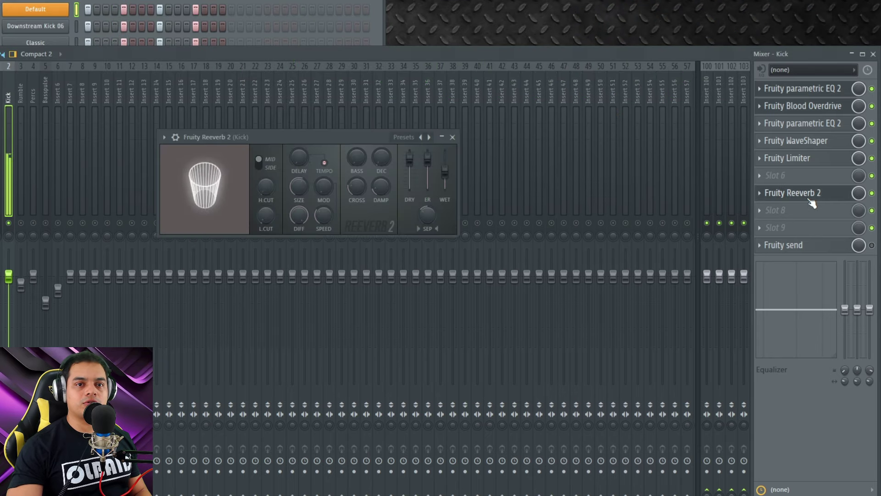
left_click_drag(334, 137, 330, 116)
left_click_drag(405, 136, 405, 164)
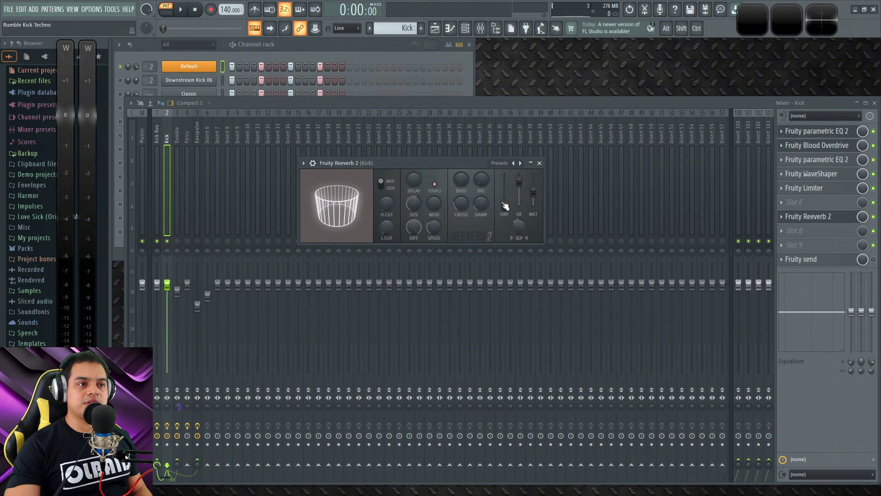
- Set the Kick reverb's wet level to 0% and check the kick's stereo image during playback in the enlarged Wave Candy vectorscope
left_click_drag(533, 191, 533, 205)
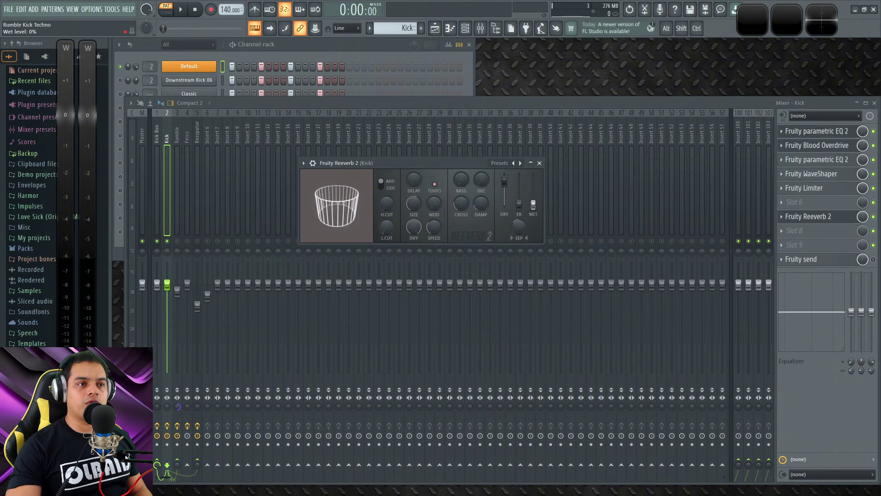
key("space")
double_click(787, 19)
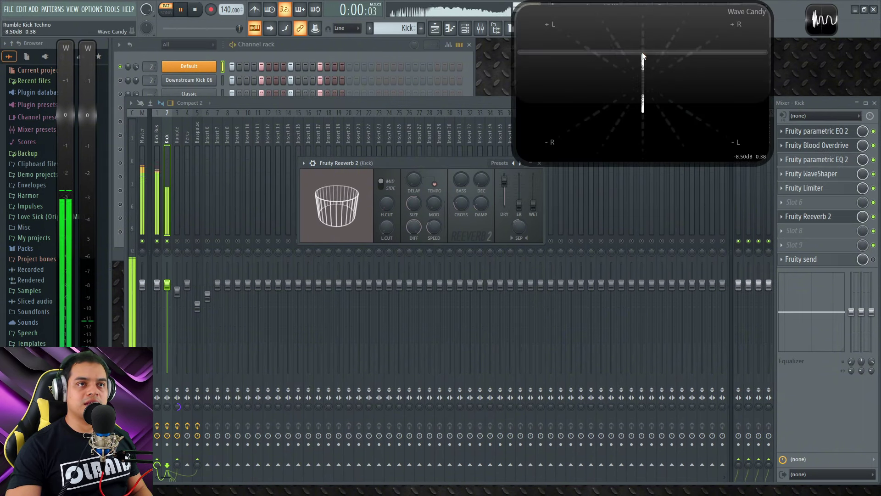
double_click(648, 97)
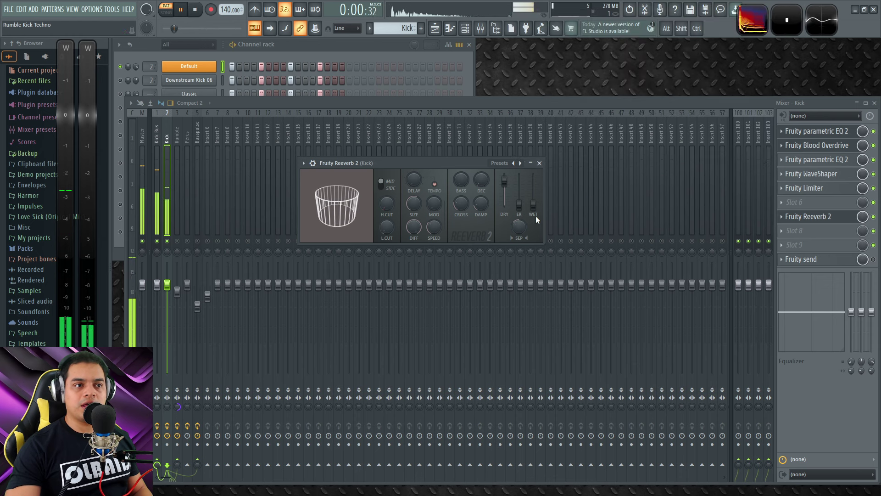
- Raise the Kick reverb's wet and early reflection levels again and check the stereo image in the enlarged Wave Candy vectorscope
mouse_move(519, 205)
left_mouse_down()
mouse_move(519, 179)
mouse_move(505, 206)
mouse_move(533, 194)
left_mouse_up()
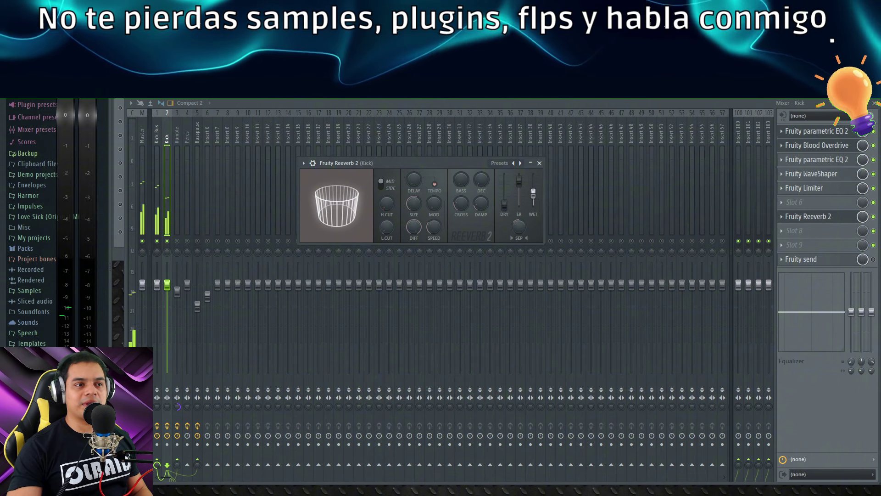
double_click(648, 94)
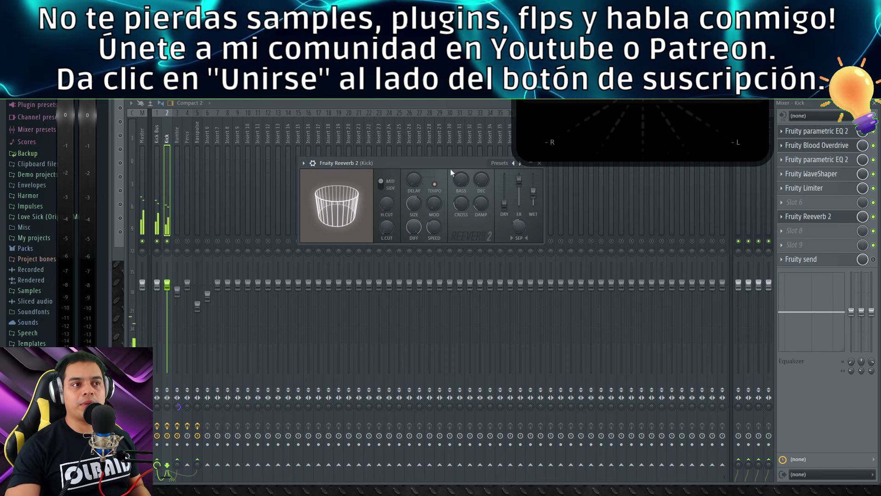
left_click_drag(448, 163, 449, 206)
left_click_drag(505, 246, 490, 204)
key("space")
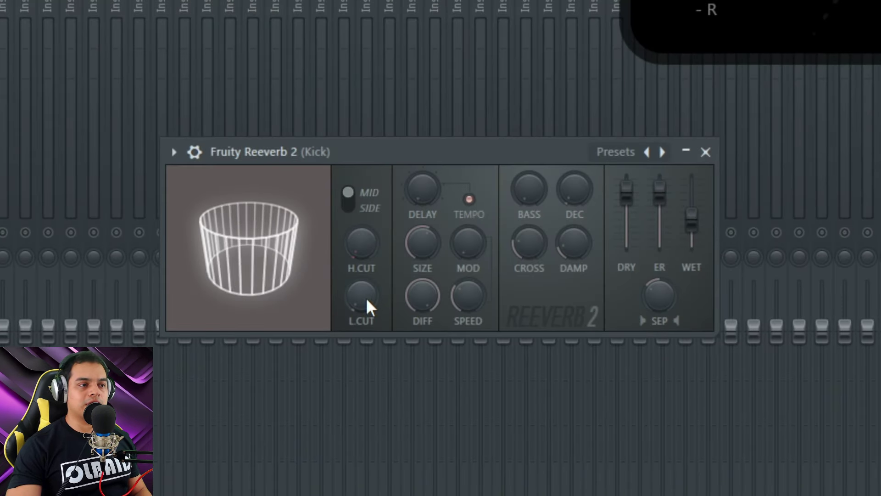
- Turn down the low cut and high cut of the Kick track's Fruity Reeverb 2, and close the plugin
left_click_drag(366, 297, 366, 331)
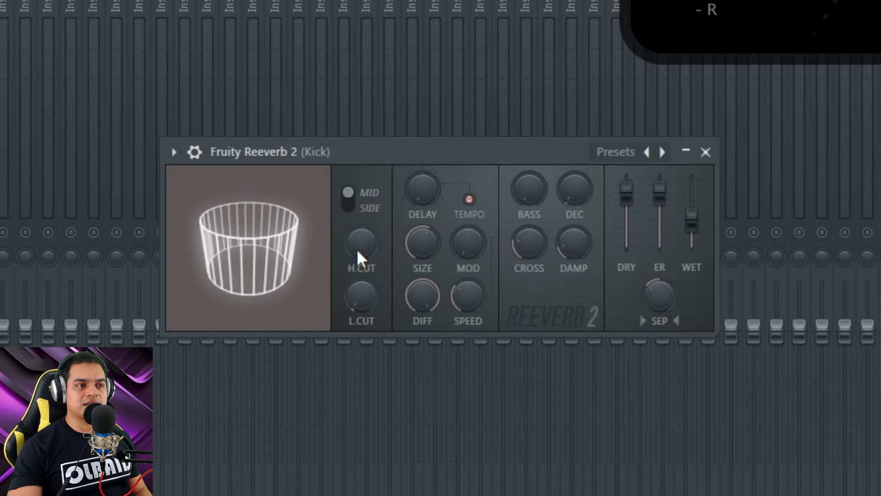
left_click_drag(356, 249, 357, 280)
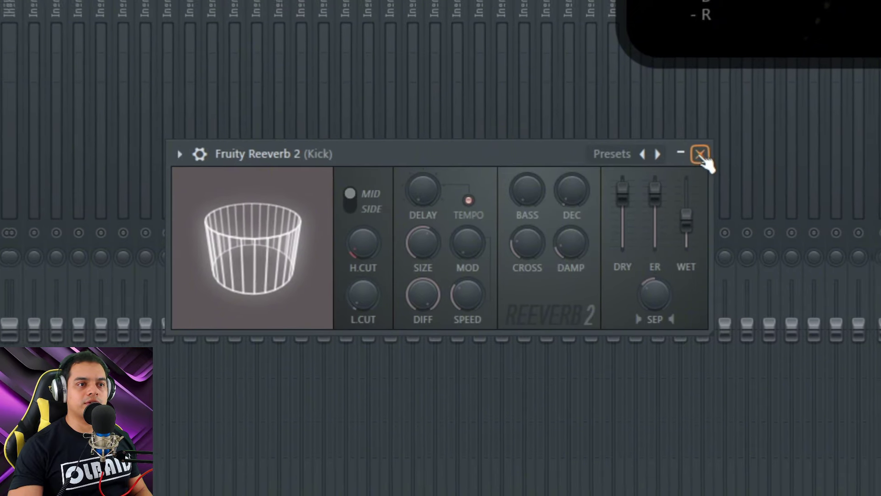
left_click(705, 151)
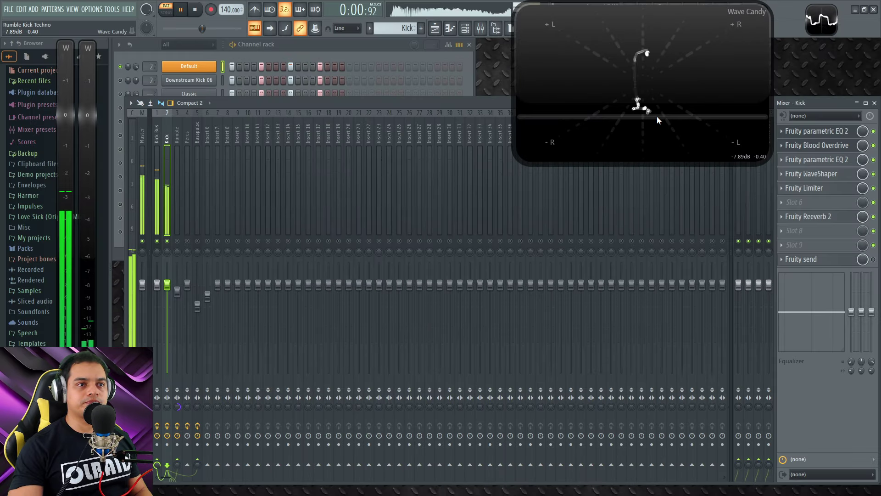
- Bring the channel rack forward, route Downstream Kick 06 to the master and audition it without the Kick effects
left_click(282, 50)
left_click_drag(293, 45, 301, 44)
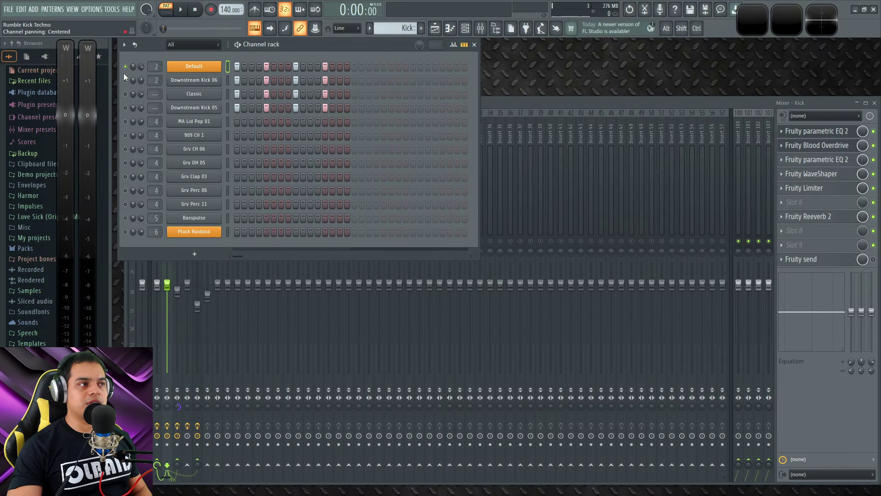
scroll(151, 80, "down", 2)
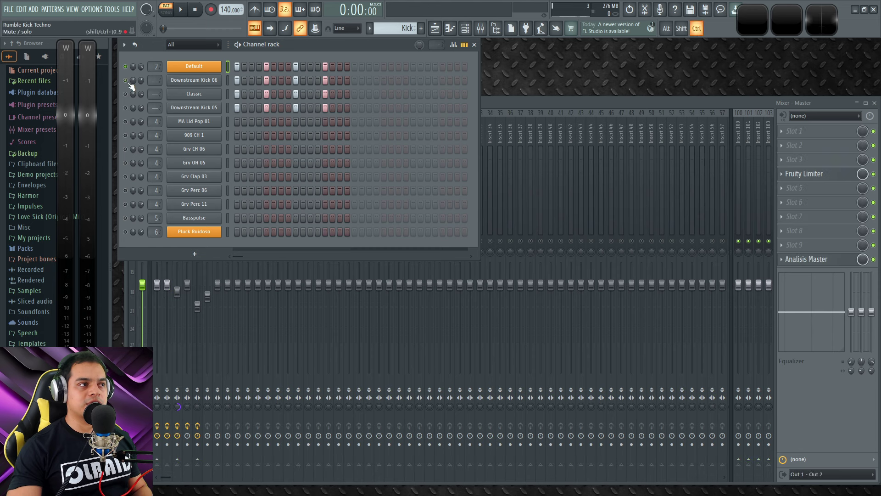
left_click(227, 81)
key("q")
key("q")
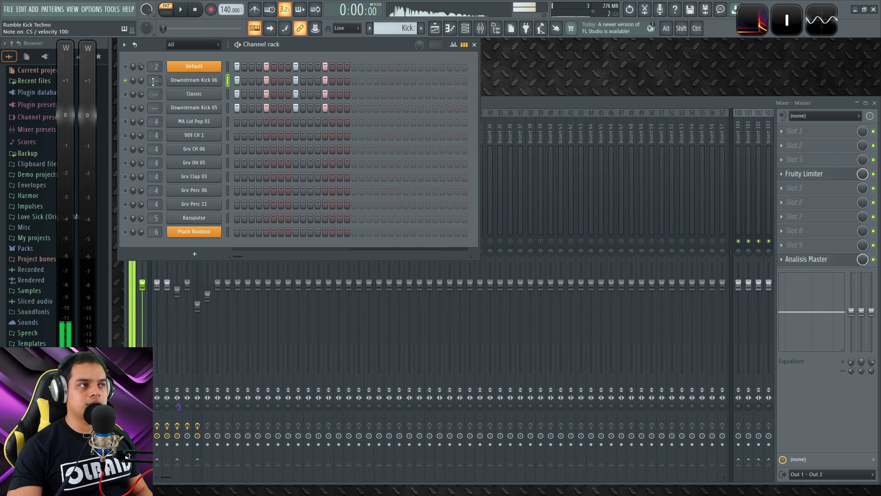
- Route Downstream Kick 06 to mixer track 2, audition it through the Kick effects, and raise the Classic channel's mixer routing
scroll(154, 82, "up", 1)
scroll(154, 81, "up", 1)
key("q")
key("q")
key("q")
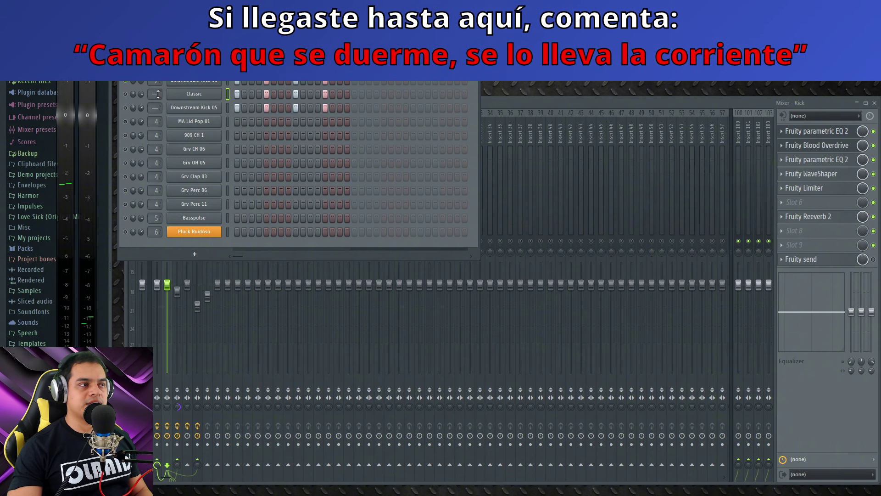
scroll(155, 94, "up", 1)
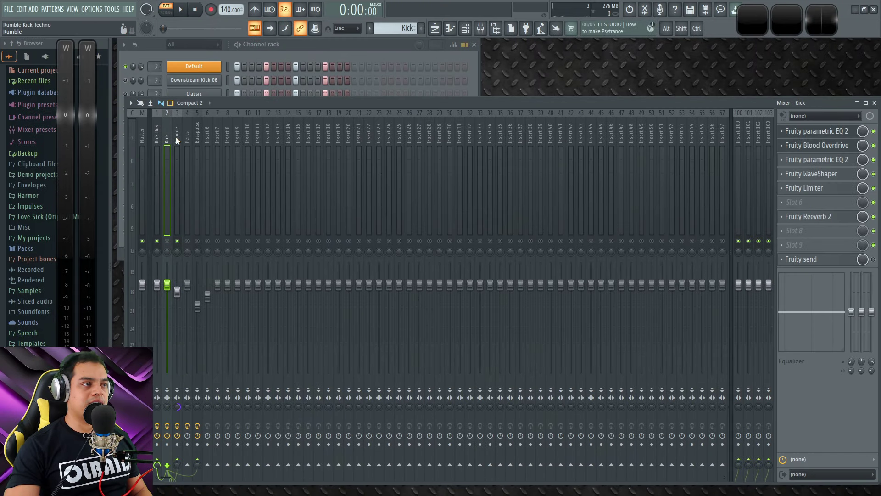
- Compare the effect chains of the Rumble and Kick mixer tracks, and play the pattern with the Kick track muted
left_click(147, 119)
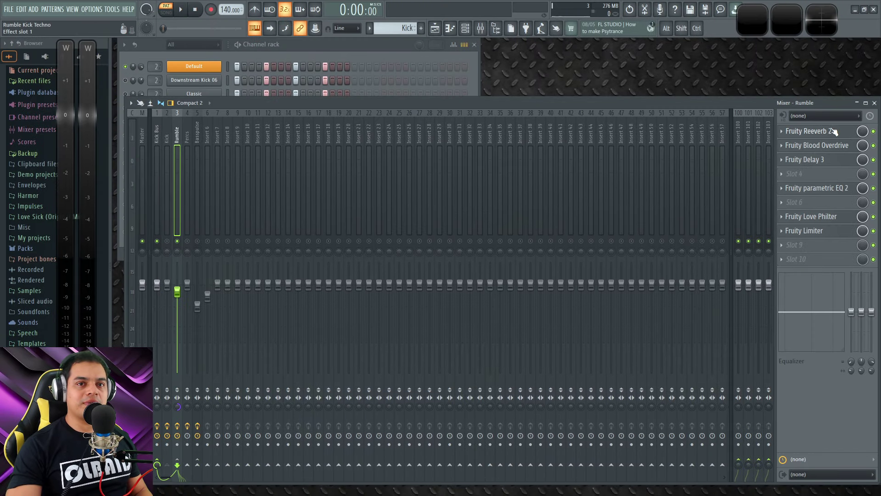
left_click(168, 130)
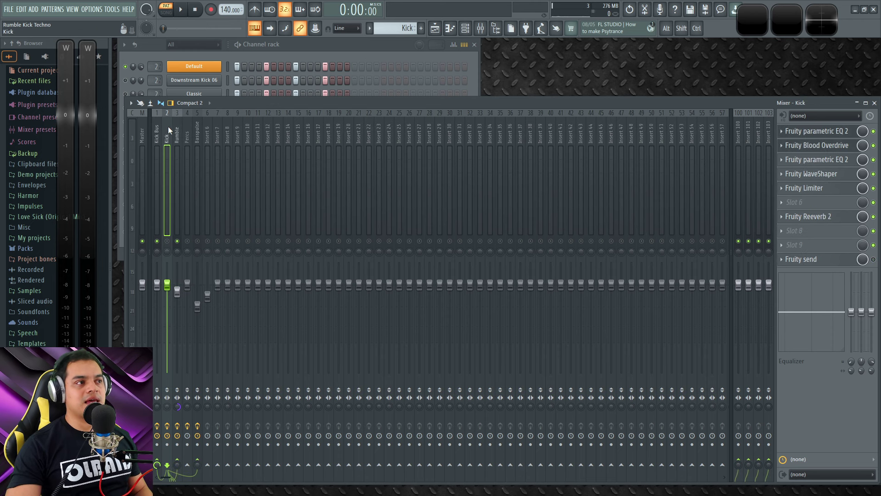
left_click(167, 241)
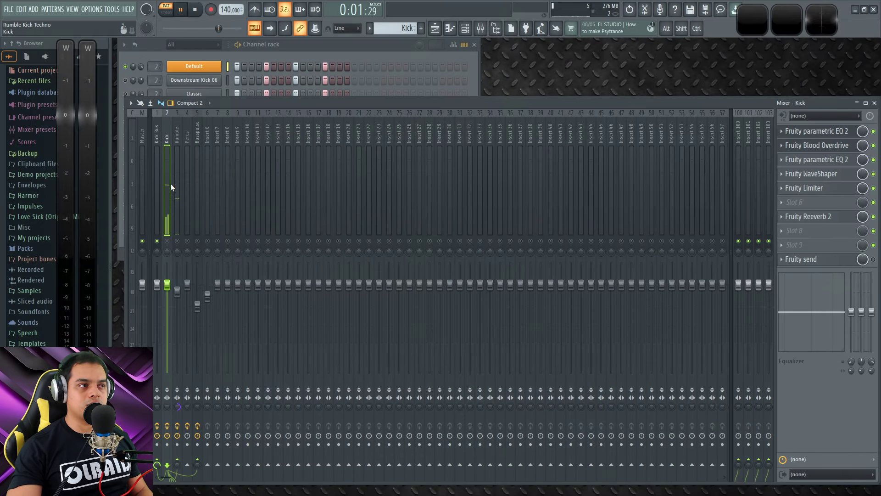
key("space")
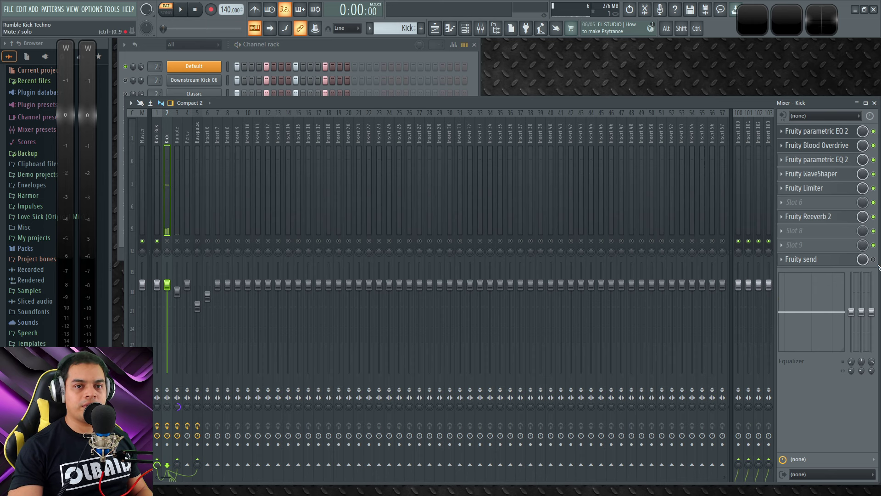
- Bypass all effects on the Rumble mixer track and play its unprocessed signal
left_click(179, 140)
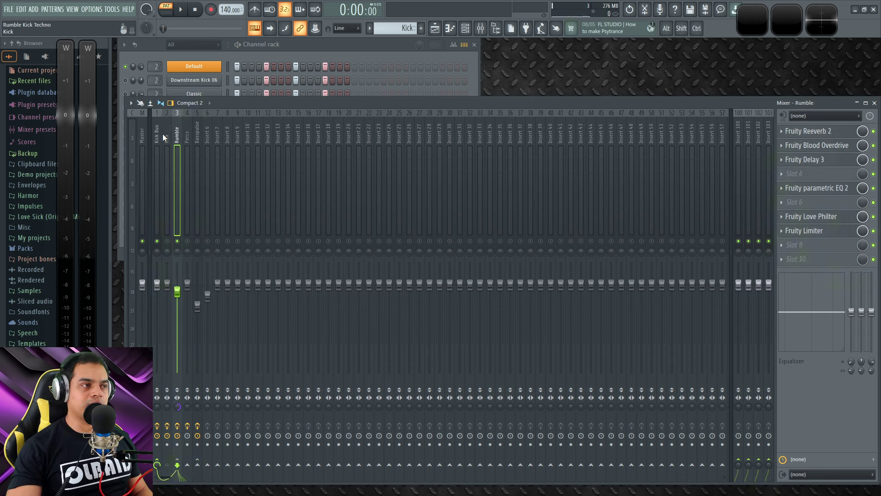
left_click(873, 131)
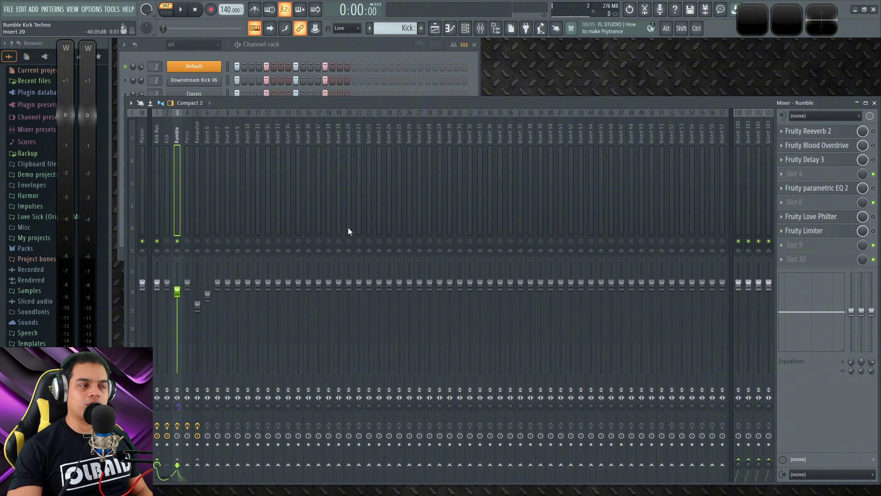
key("space")
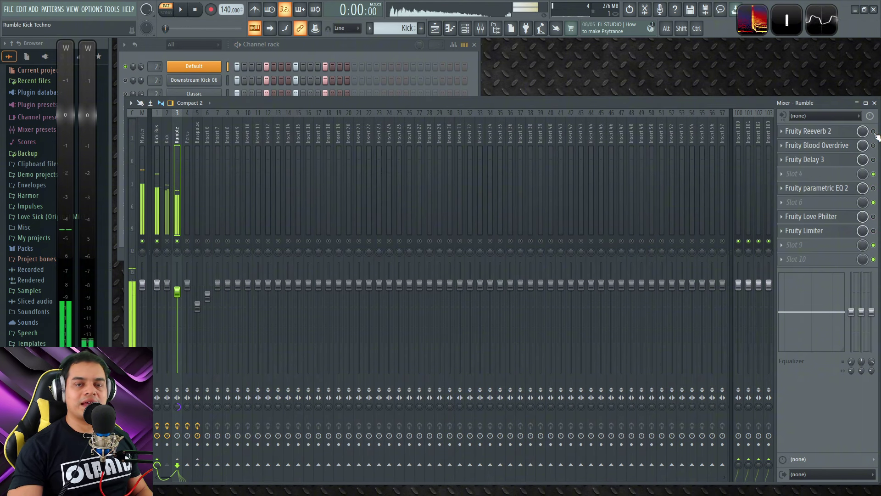
- Re-enable Fruity Reeverb 2 on the Rumble track and open its settings
left_click(873, 131)
left_click(834, 131)
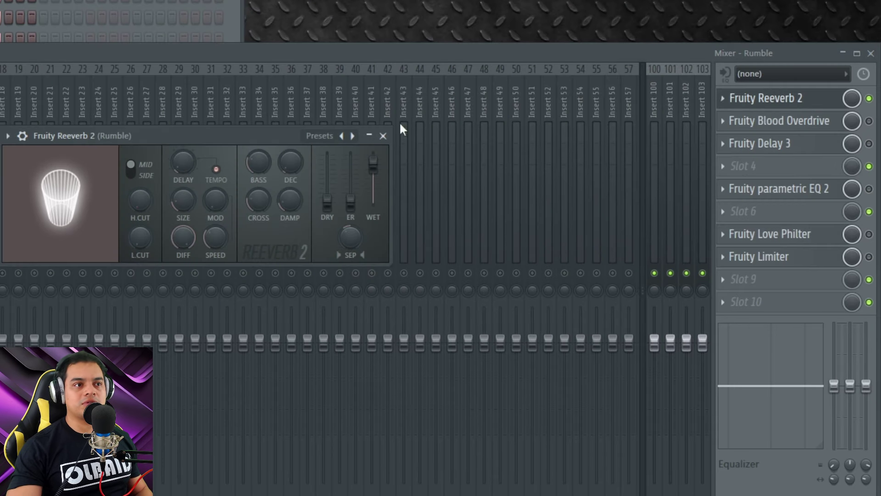
- Examine the Fruity Reeverb 2 settings, including room size, and play the pattern briefly with only the reverb active on the Rumble track
left_click_drag(489, 153, 499, 155)
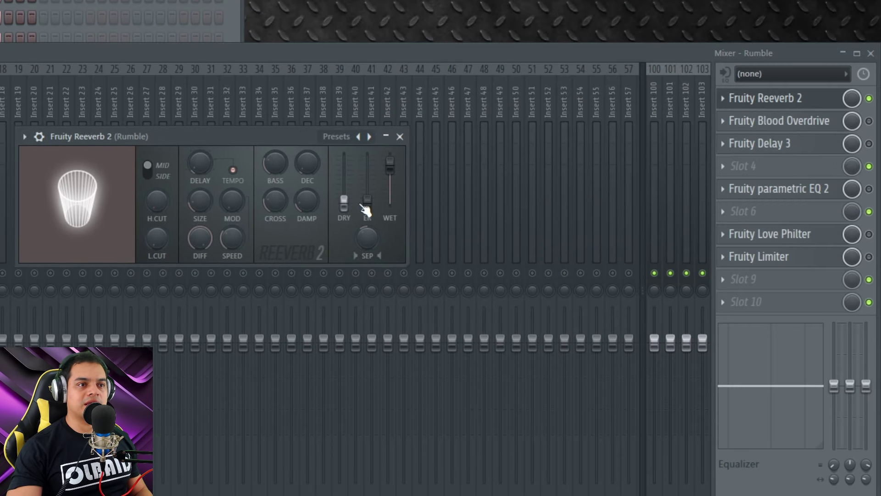
left_click_drag(290, 138, 306, 132)
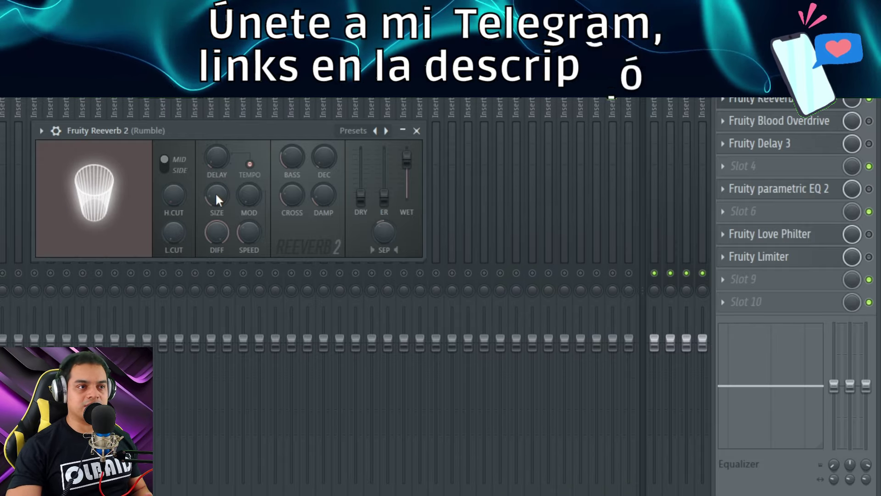
mouse_move(216, 195)
left_mouse_down()
mouse_move(222, 211)
mouse_move(219, 192)
mouse_move(217, 201)
left_mouse_up()
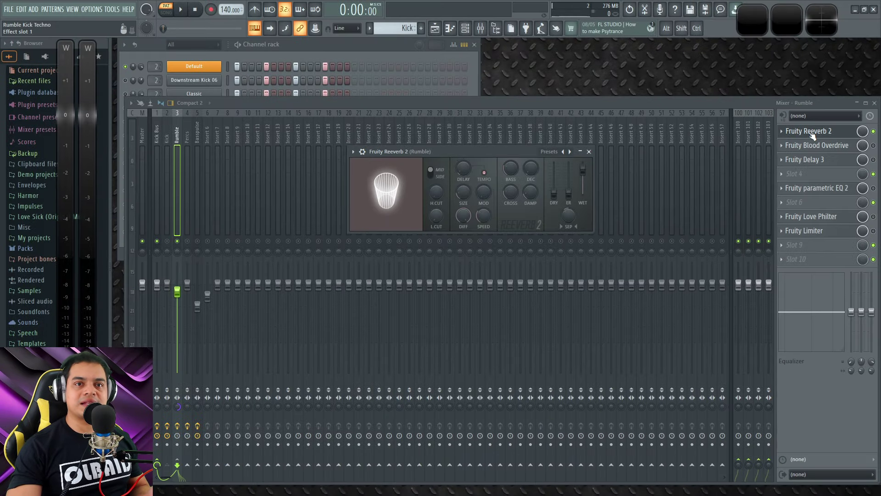
key("space")
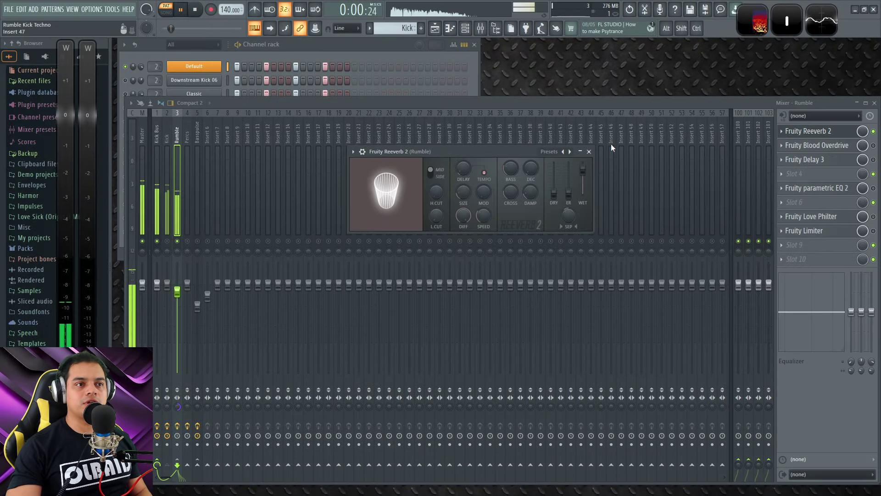
key("space")
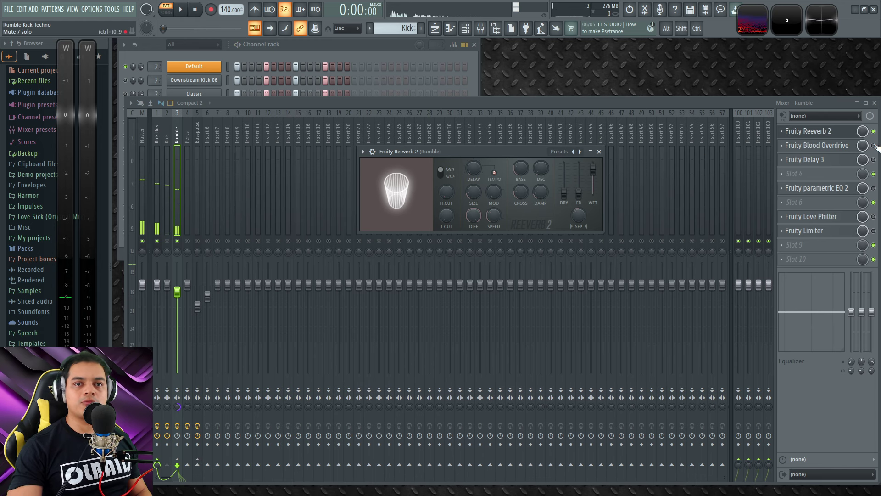
- Re-enable Fruity Blood Overdrive on the Rumble track, review its settings, and switch the effect off and back on
left_click(873, 146)
left_click(824, 146)
left_click_drag(481, 160, 544, 161)
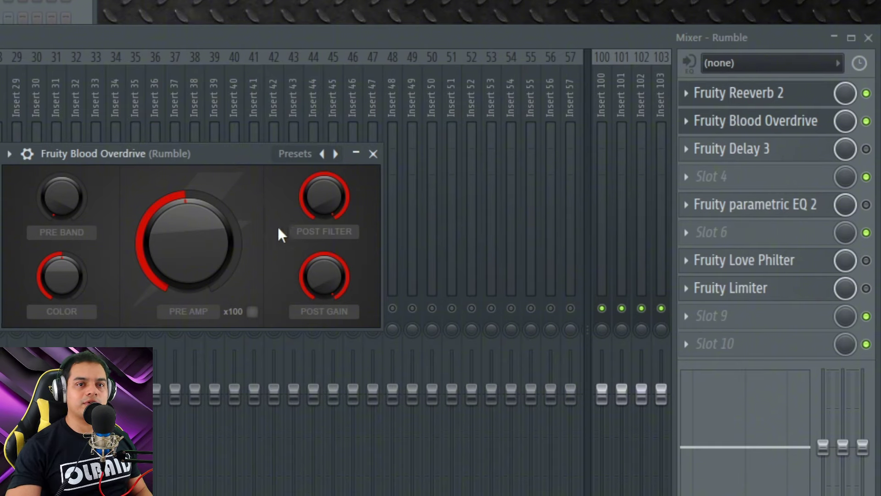
left_click_drag(238, 155, 294, 148)
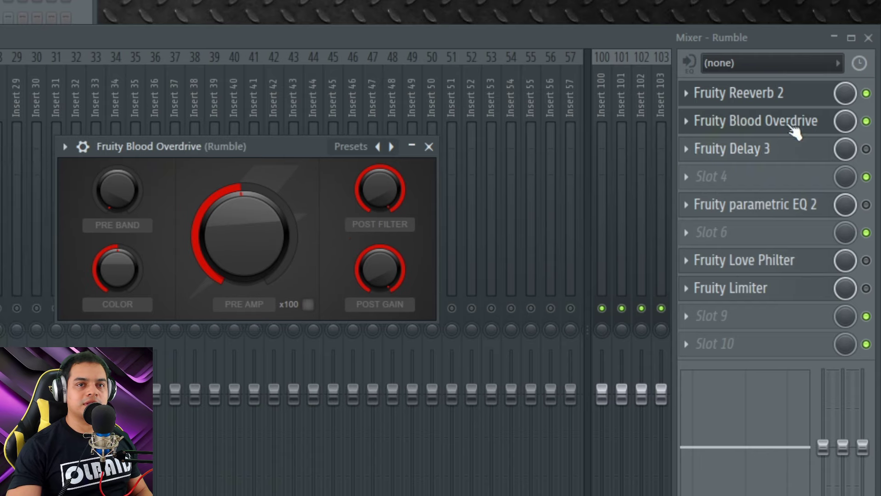
left_click(867, 122)
left_click(867, 122)
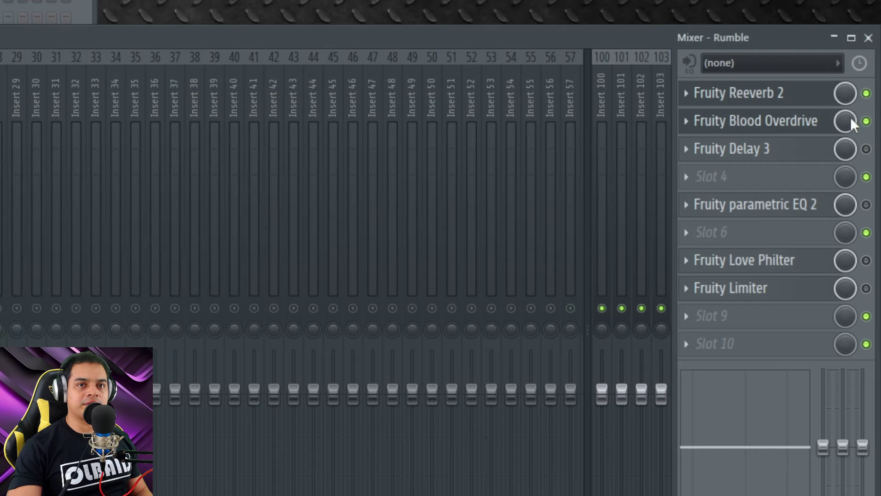
- Recheck the Fruity Reeverb 2 settings, and re-enable Fruity Delay 3 on the Rumble track with its settings open
left_click(780, 96)
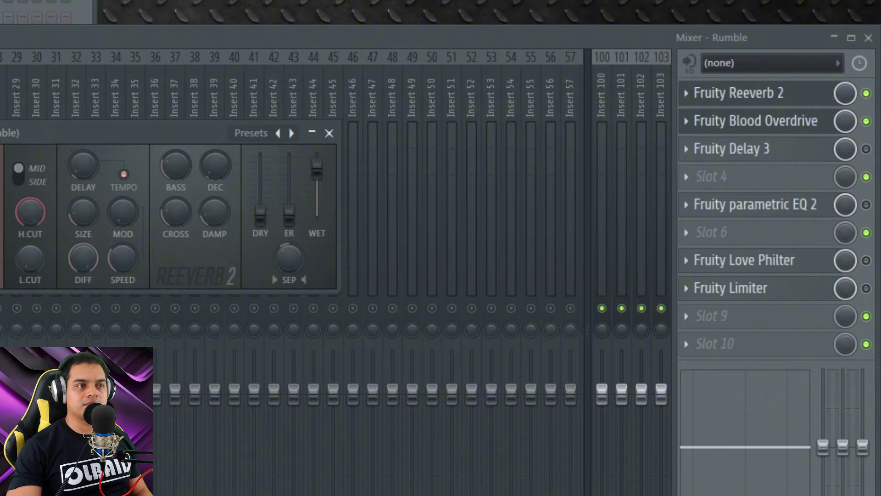
left_click(329, 133)
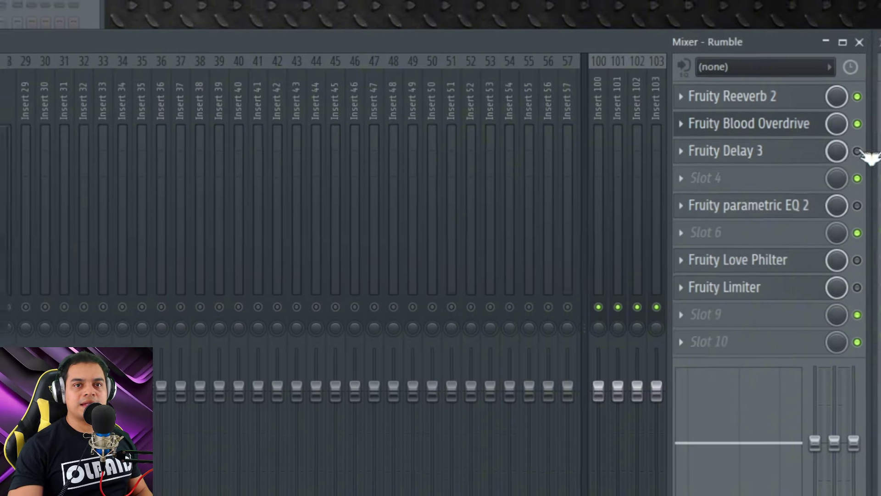
left_click(857, 151)
left_click(748, 150)
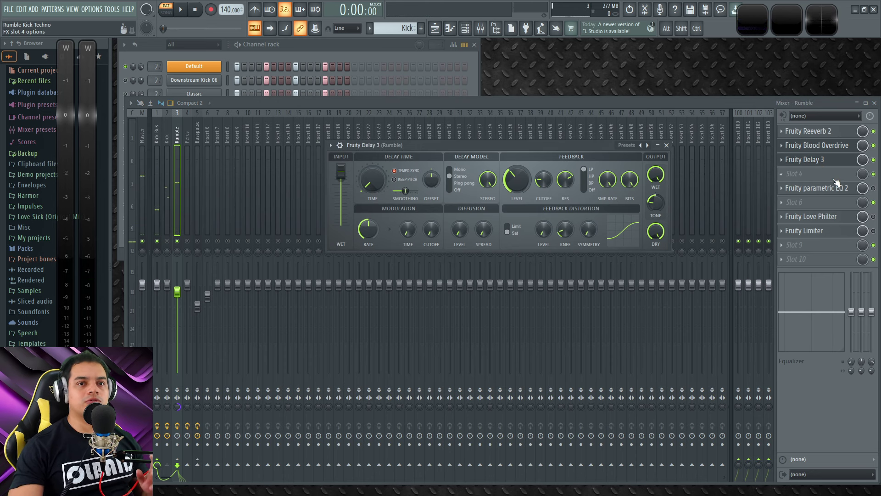